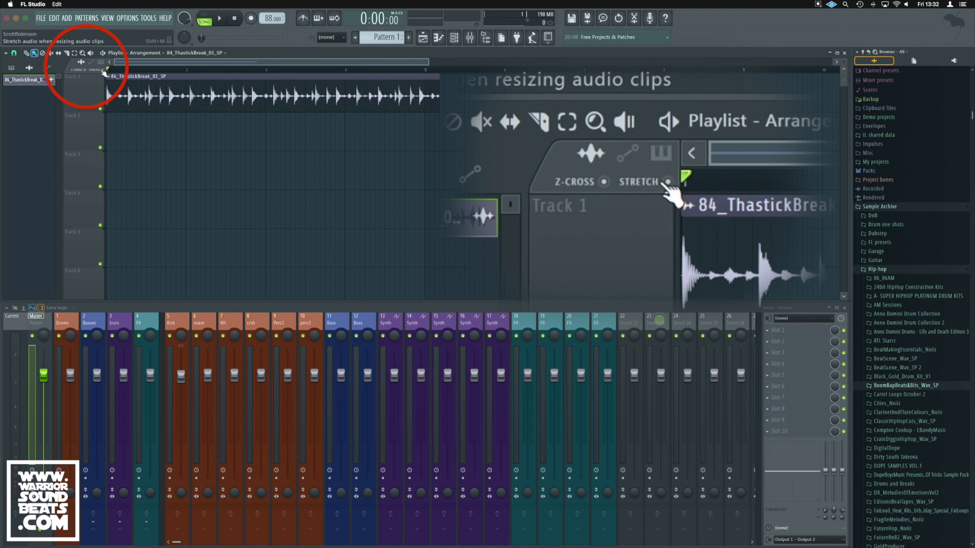
Step: Toggle the playlist's option for stretching audio when resizing clips, leaving it enabled
{"action": "left_click", "coordinate": [103, 71]}
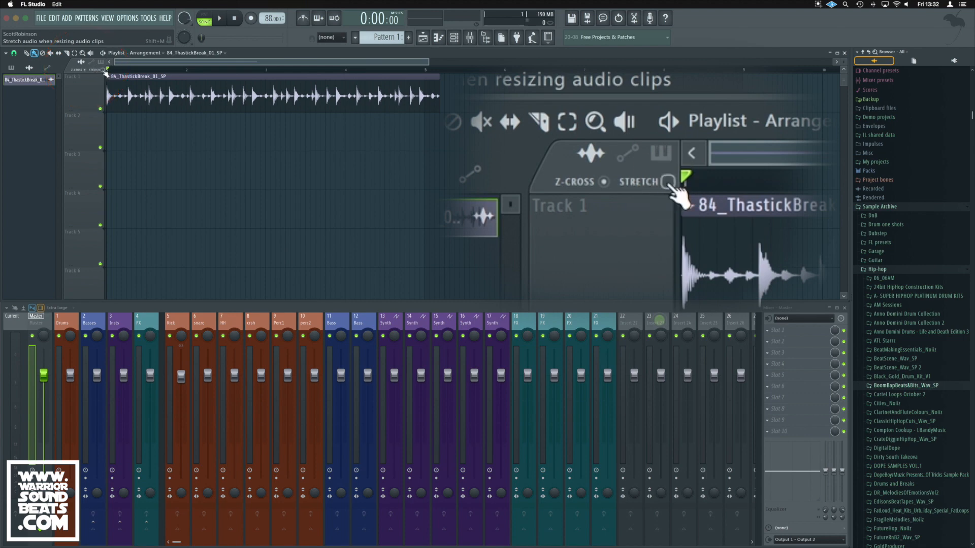
{"action": "left_click", "coordinate": [104, 71]}
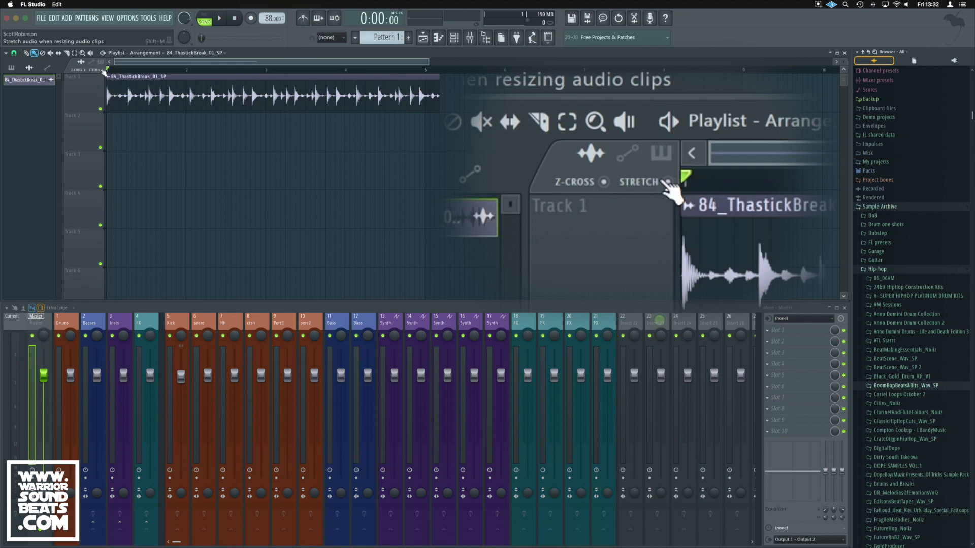
{"action": "left_click", "coordinate": [104, 71]}
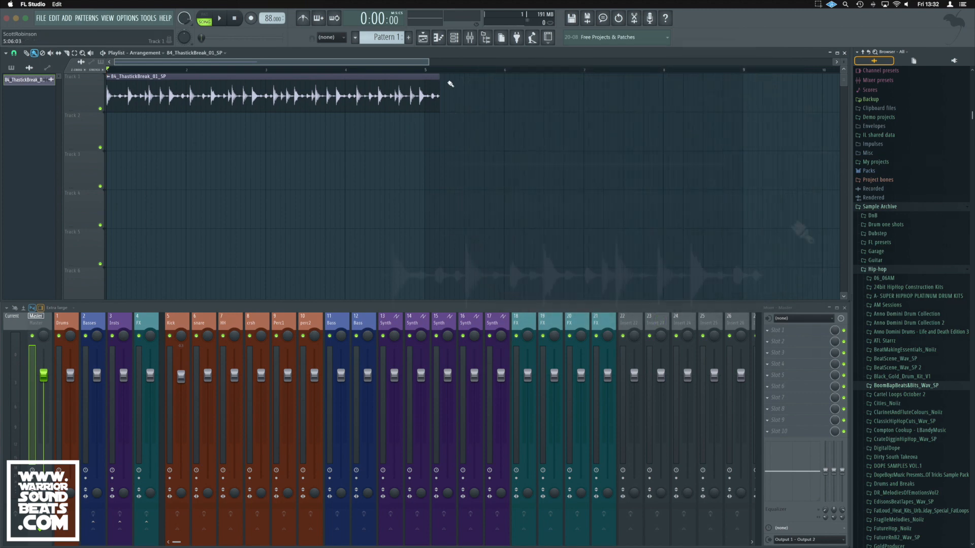
Step: Try stretching the 84_ThastickBreak_01_SP clip so it ends at bar 5, audition it, and undo the stretch
{"action": "mouse_move", "coordinate": [440, 80]}
{"action": "left_mouse_down"}
{"action": "mouse_move", "coordinate": [584, 86]}
{"action": "mouse_move", "coordinate": [393, 96]}
{"action": "mouse_move", "coordinate": [449, 105]}
{"action": "mouse_move", "coordinate": [403, 96]}
{"action": "mouse_move", "coordinate": [474, 92]}
{"action": "mouse_move", "coordinate": [413, 96]}
{"action": "mouse_move", "coordinate": [434, 98]}
{"action": "mouse_move", "coordinate": [424, 99]}
{"action": "left_mouse_up"}
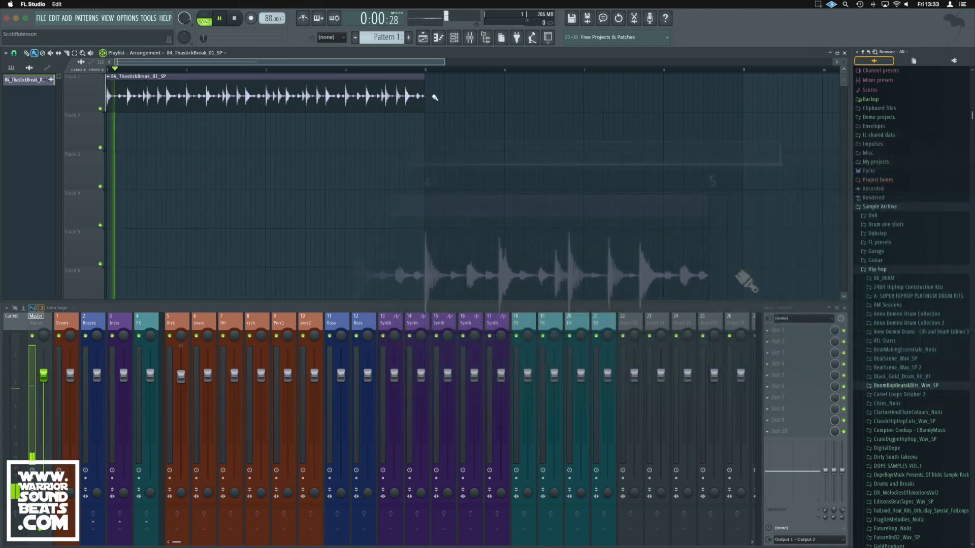
{"action": "key", "text": "space"}
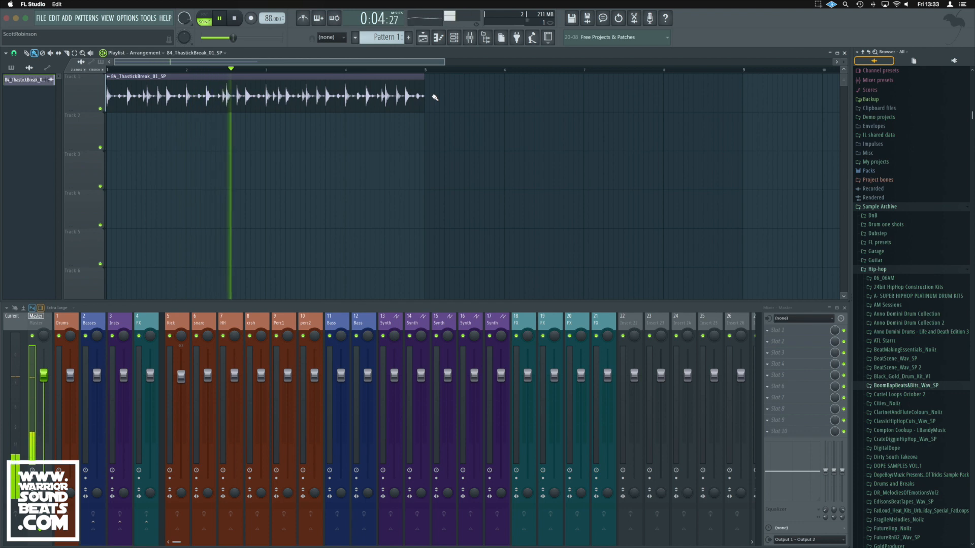
{"action": "key", "text": "space"}
{"action": "key", "text": "super+z"}
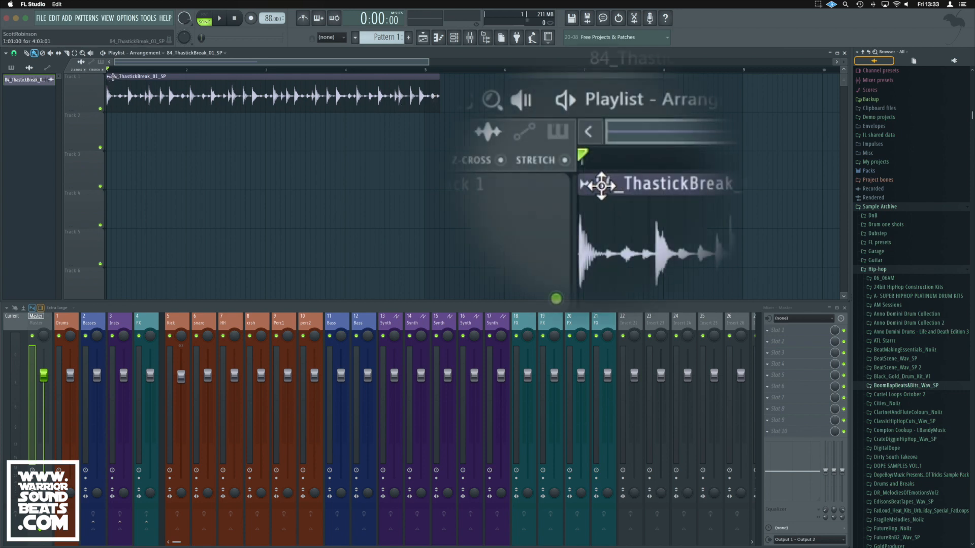
Step: Fit the 84_ThastickBreak_01_SP clip to the project tempo with a source tempo of 84 BPM and audition it
{"action": "left_click", "coordinate": [109, 78]}
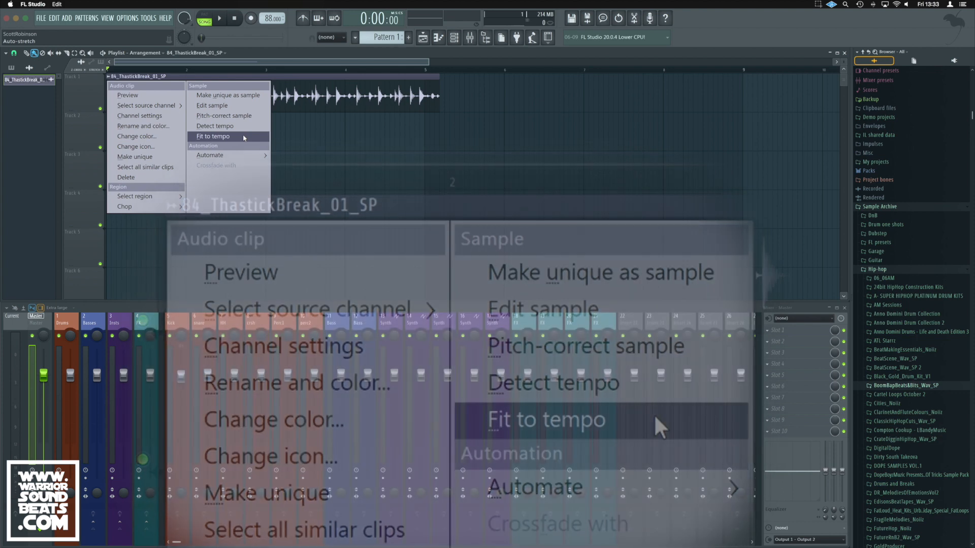
{"action": "left_click", "coordinate": [242, 134]}
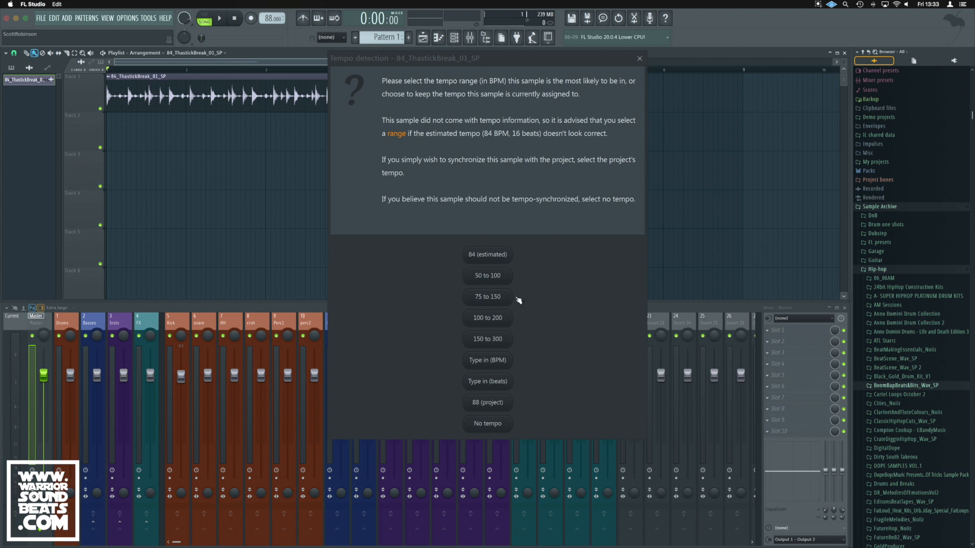
{"action": "left_click", "coordinate": [495, 364]}
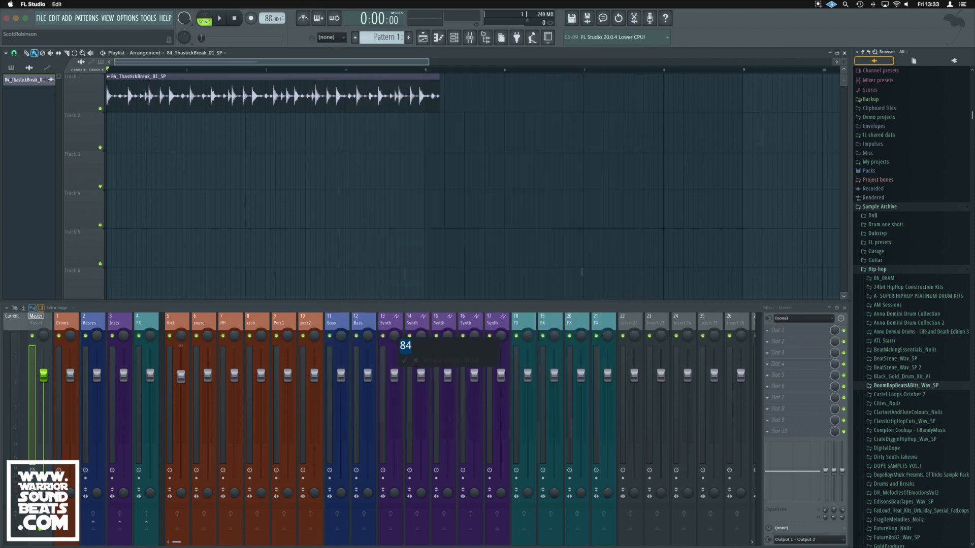
{"action": "key", "text": "Return"}
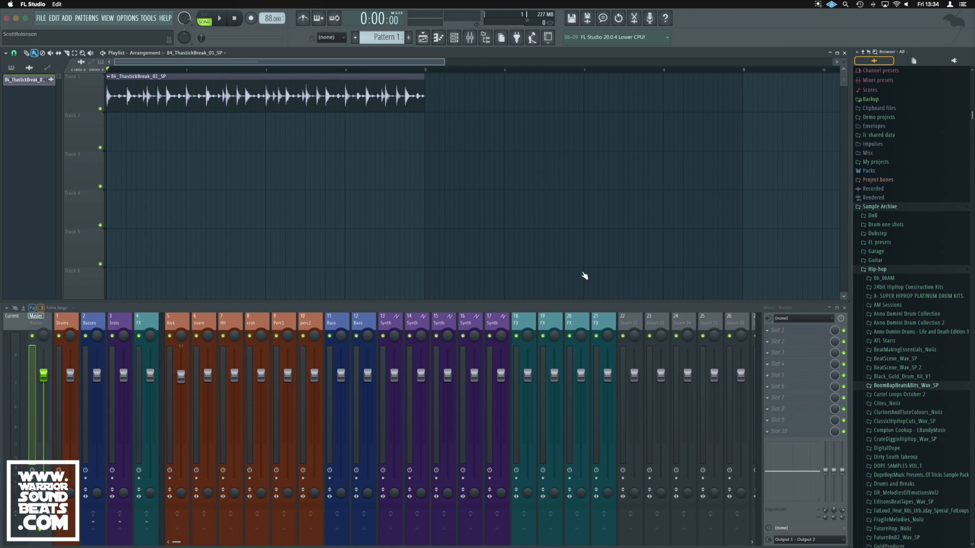
{"action": "key", "text": "space"}
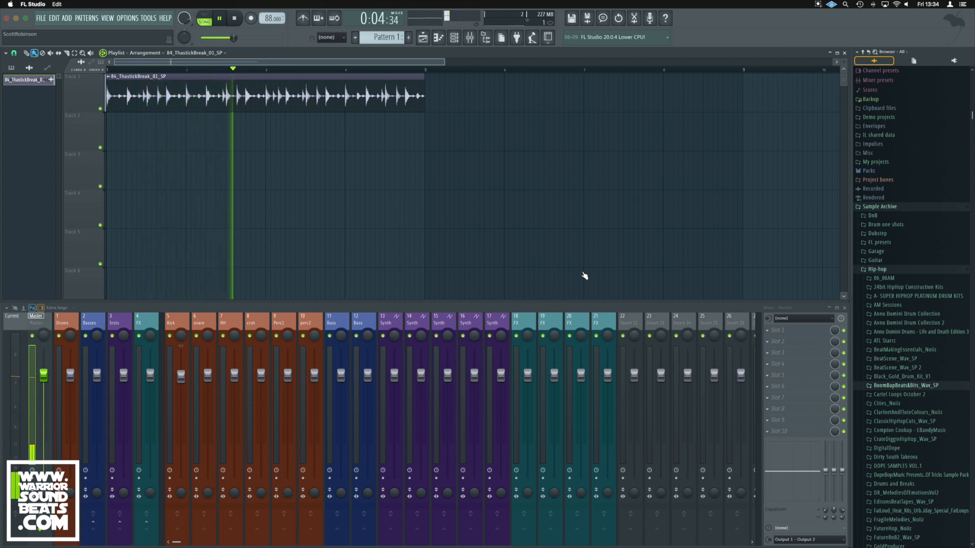
{"action": "key", "text": "space"}
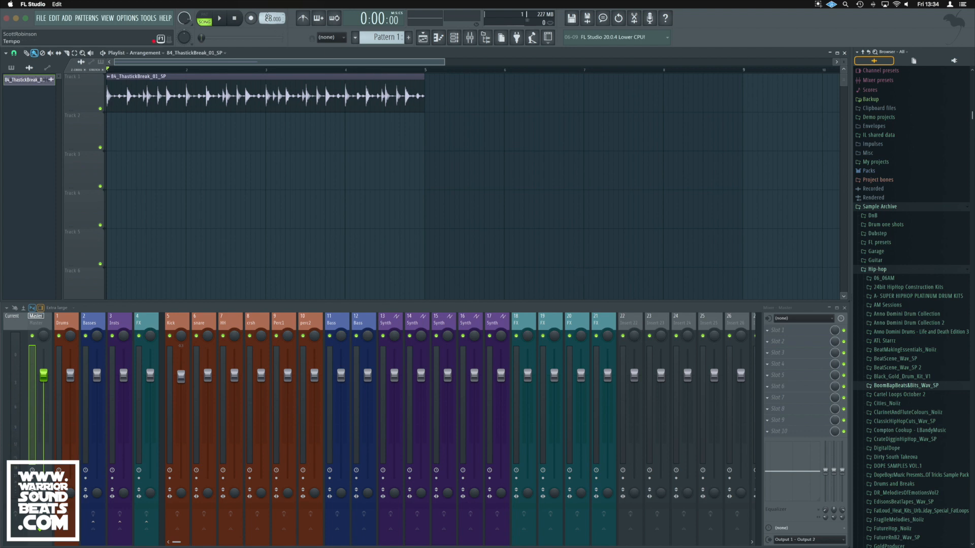
Step: Set the project tempo to 70 BPM, restretch all channels, and audition the drum loop
{"action": "left_click_drag", "start_coordinate": [270, 19], "coordinate": [269, 30]}
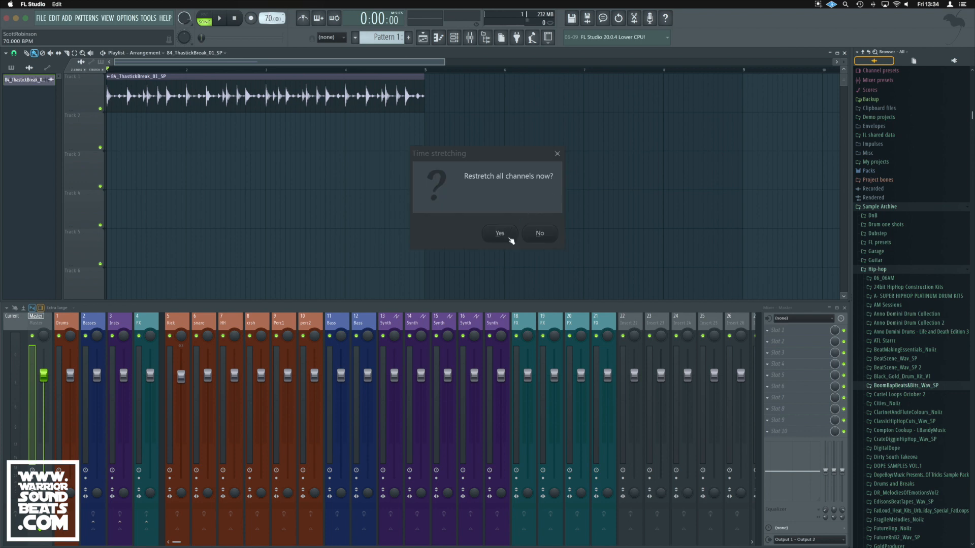
{"action": "left_click", "coordinate": [509, 236]}
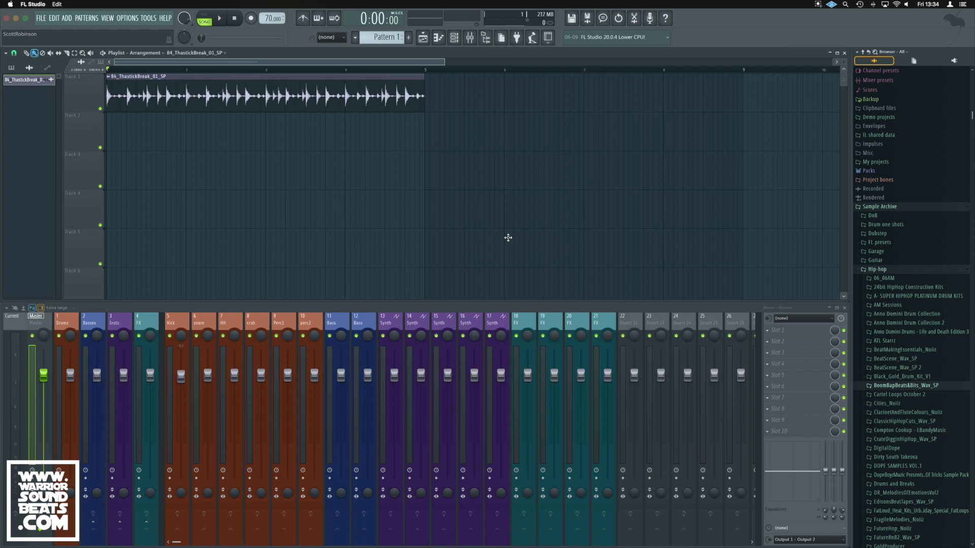
{"action": "key", "text": "space"}
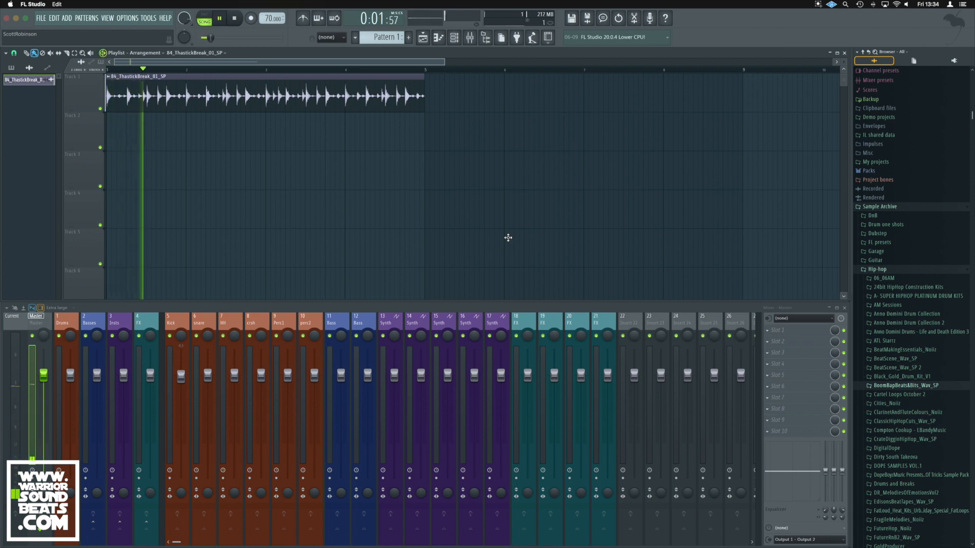
{"action": "key", "text": "space"}
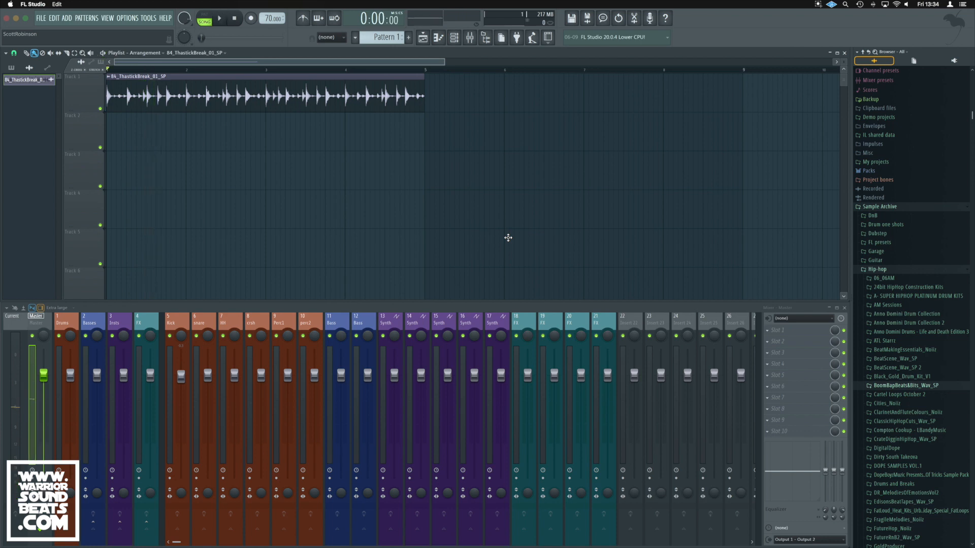
Step: Open the drum loop clip's channel settings and set its time-stretching mode to Resample
{"action": "double_click", "coordinate": [317, 102]}
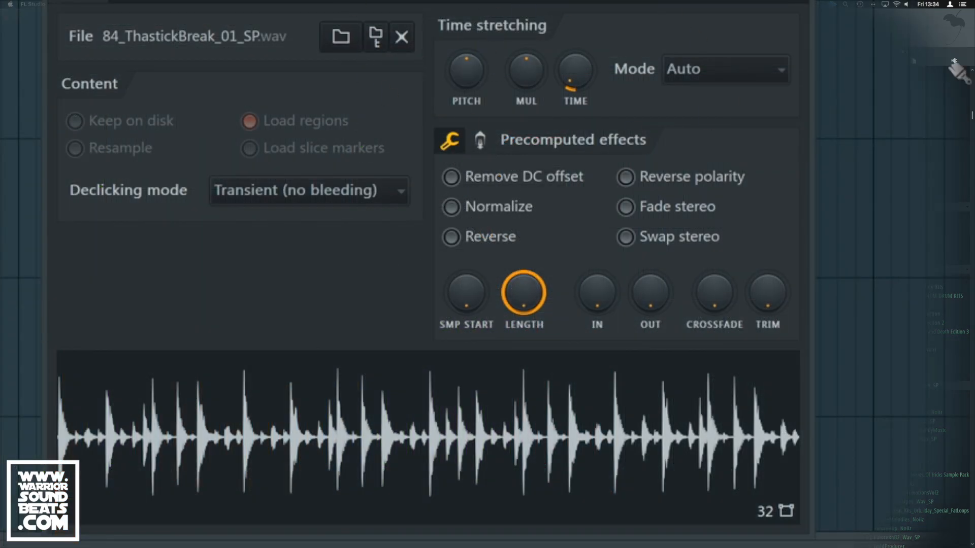
{"action": "left_click", "coordinate": [736, 77]}
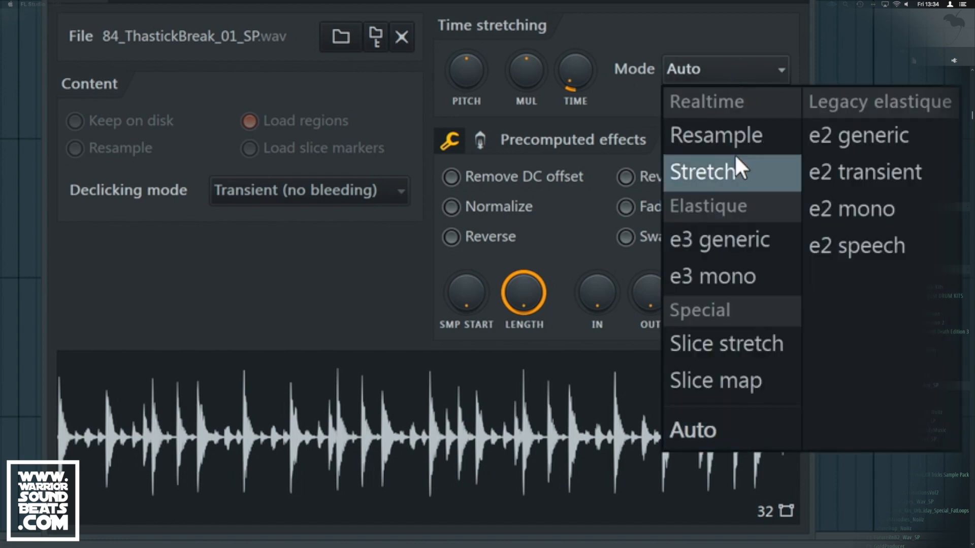
{"action": "left_click", "coordinate": [741, 137]}
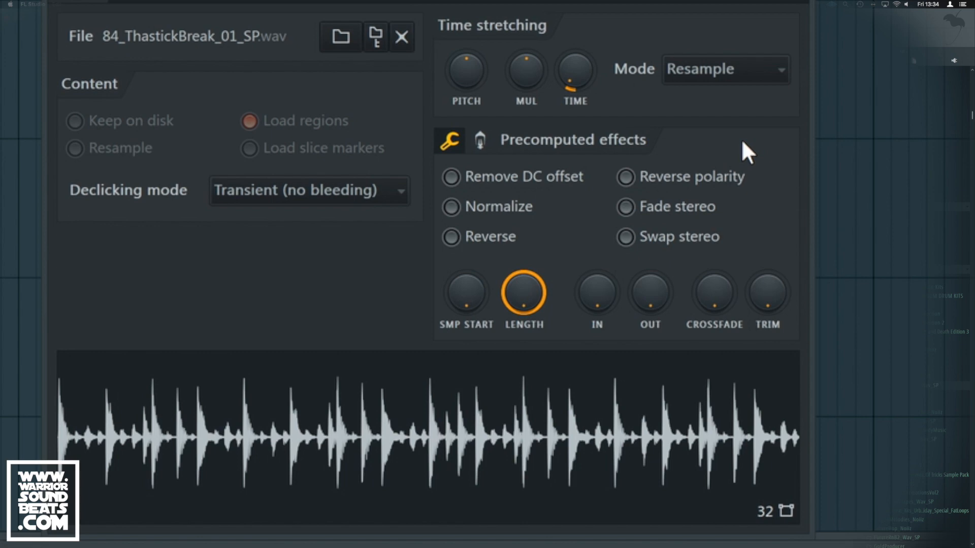
Step: Try the Stretch, e3 generic and e3 mono time-stretching modes in turn on the drum loop
{"action": "left_click", "coordinate": [725, 79]}
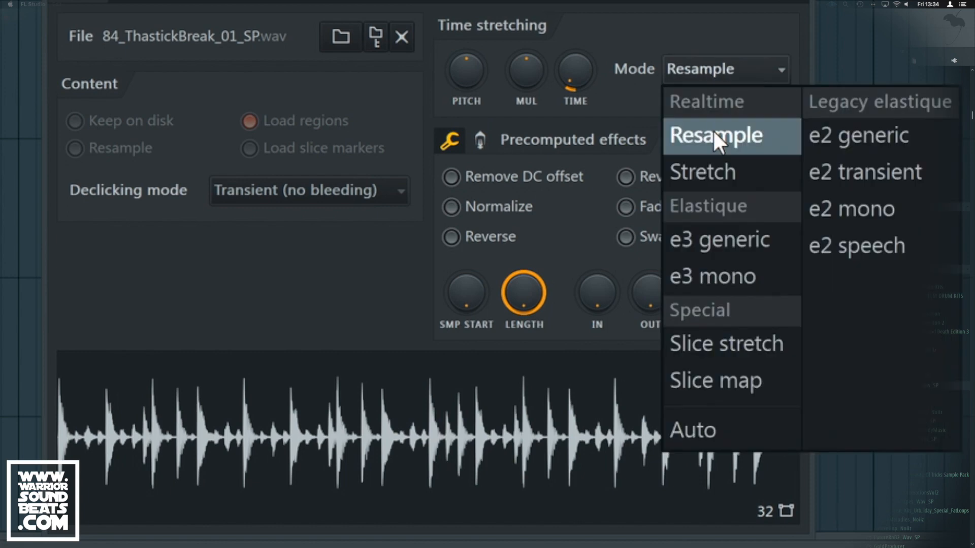
{"action": "left_click", "coordinate": [707, 175]}
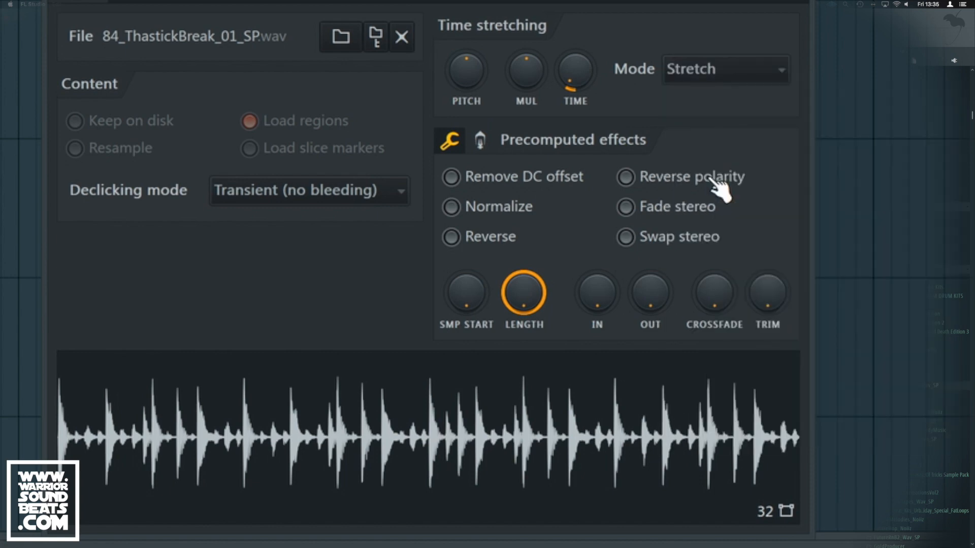
{"action": "left_click", "coordinate": [710, 77]}
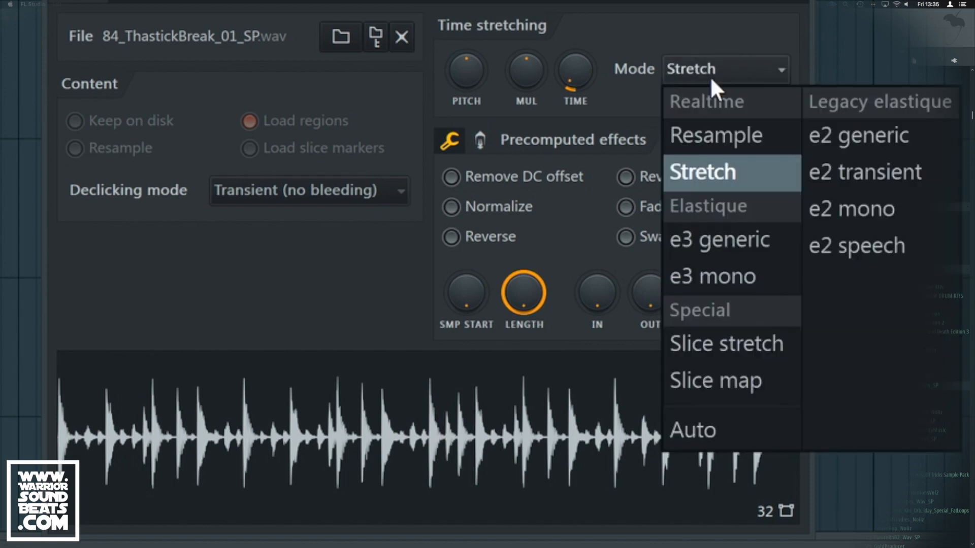
{"action": "left_click", "coordinate": [723, 243]}
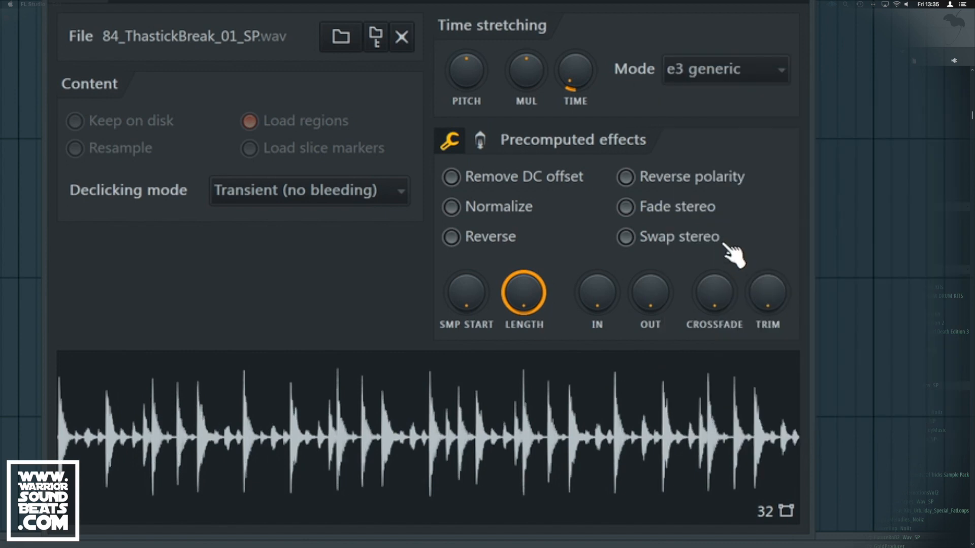
{"action": "left_click", "coordinate": [721, 76]}
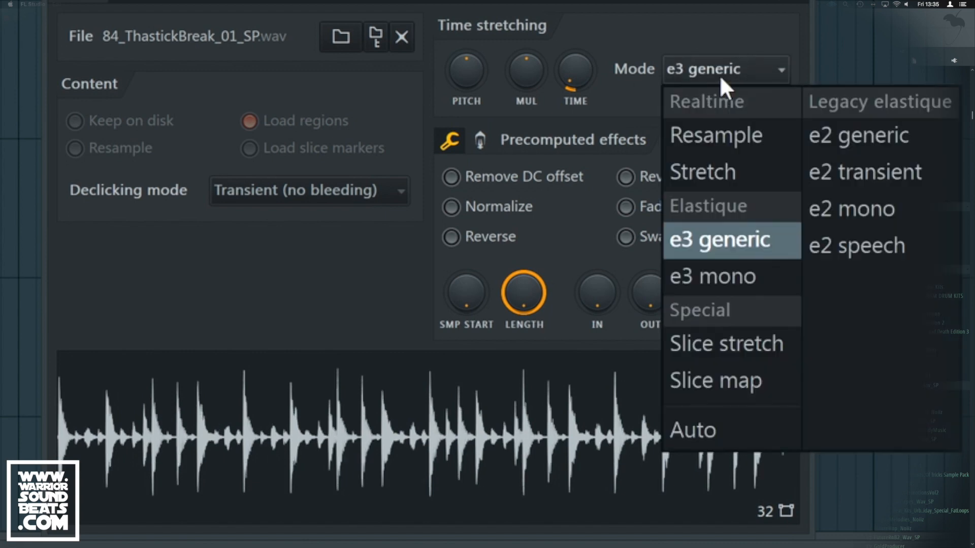
{"action": "left_click", "coordinate": [737, 271]}
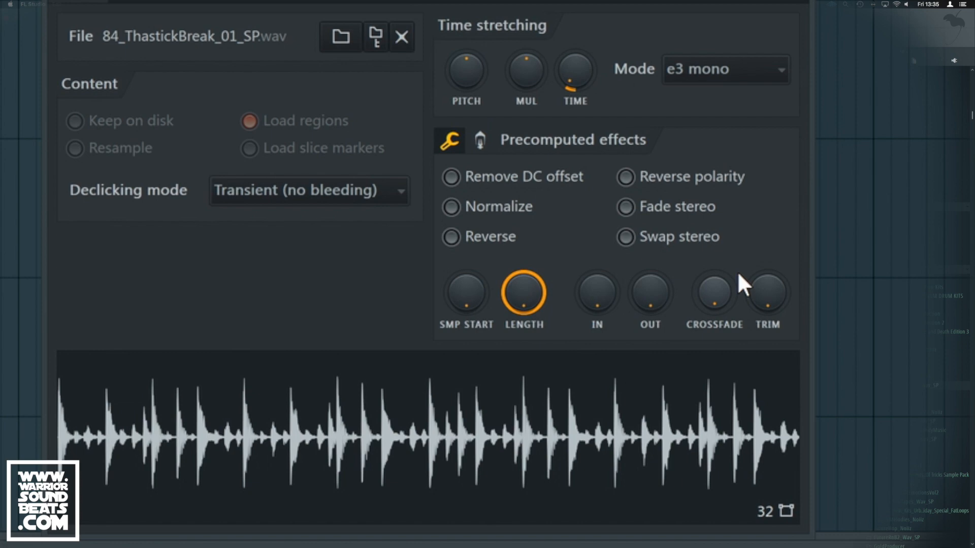
Step: Try the Slice stretch and Slice map modes on the drum loop and return it to Resample
{"action": "left_click", "coordinate": [718, 65]}
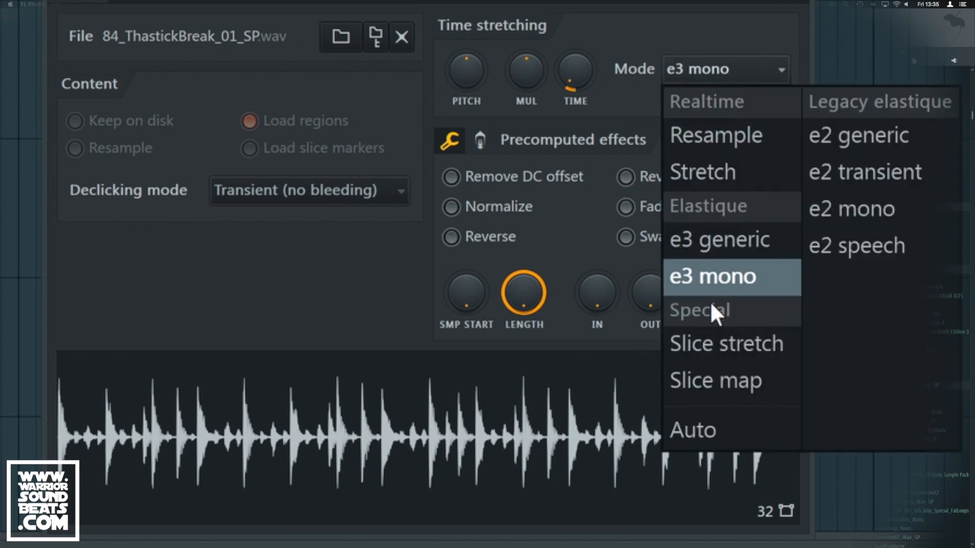
{"action": "left_click", "coordinate": [716, 345]}
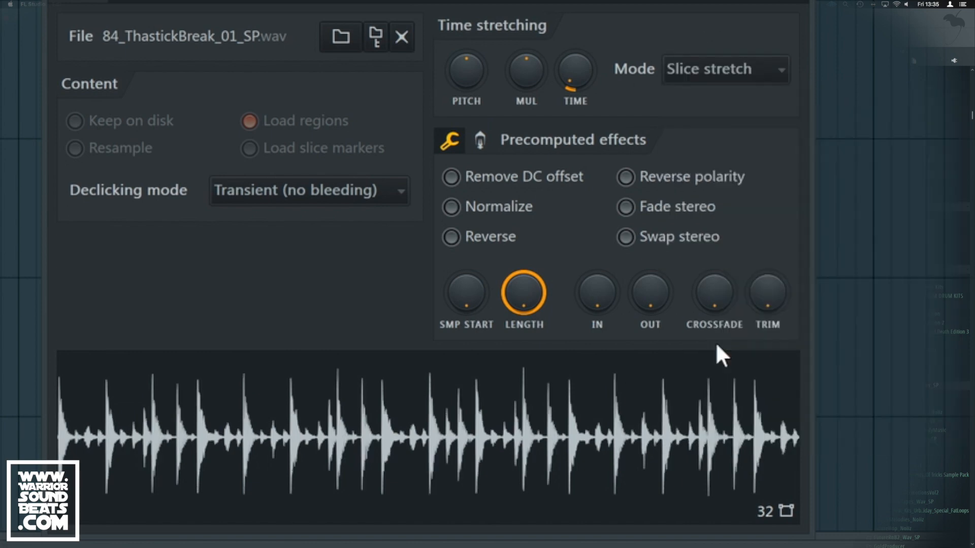
{"action": "left_click", "coordinate": [726, 71]}
{"action": "left_click", "coordinate": [729, 396]}
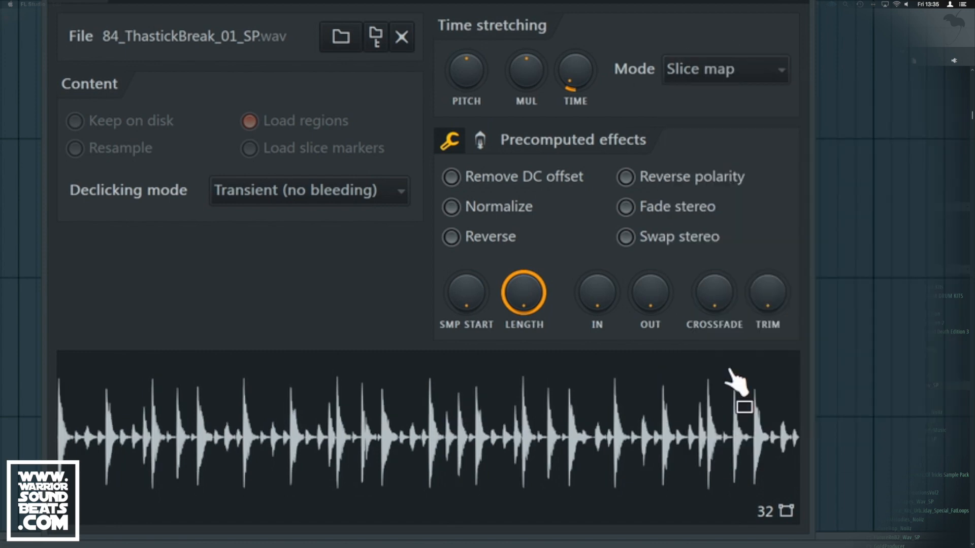
{"action": "left_click", "coordinate": [718, 74]}
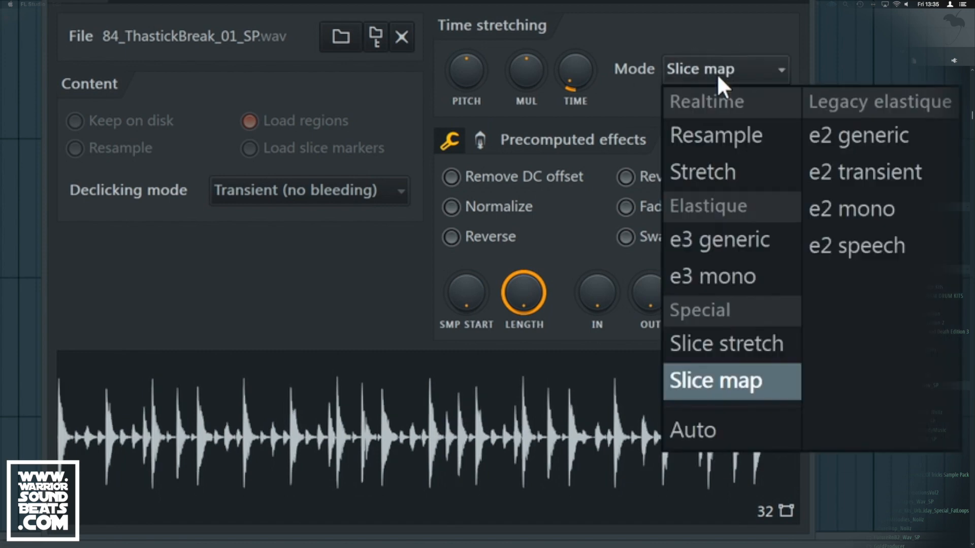
{"action": "left_click", "coordinate": [722, 130]}
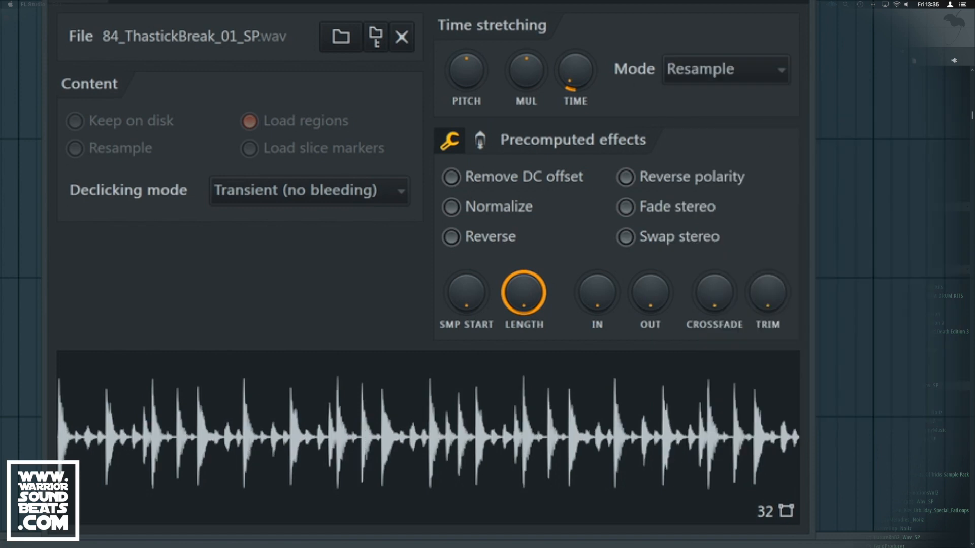
Step: Compare the drum loop in Slice stretch, Resample and e3 mono time-stretching modes
{"action": "left_click", "coordinate": [720, 76]}
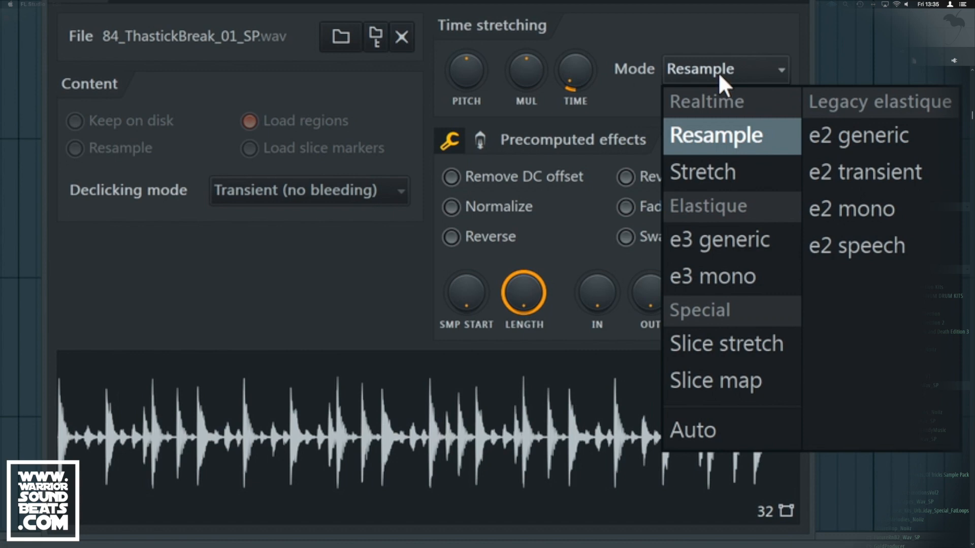
{"action": "left_click", "coordinate": [718, 73]}
{"action": "left_click", "coordinate": [724, 76]}
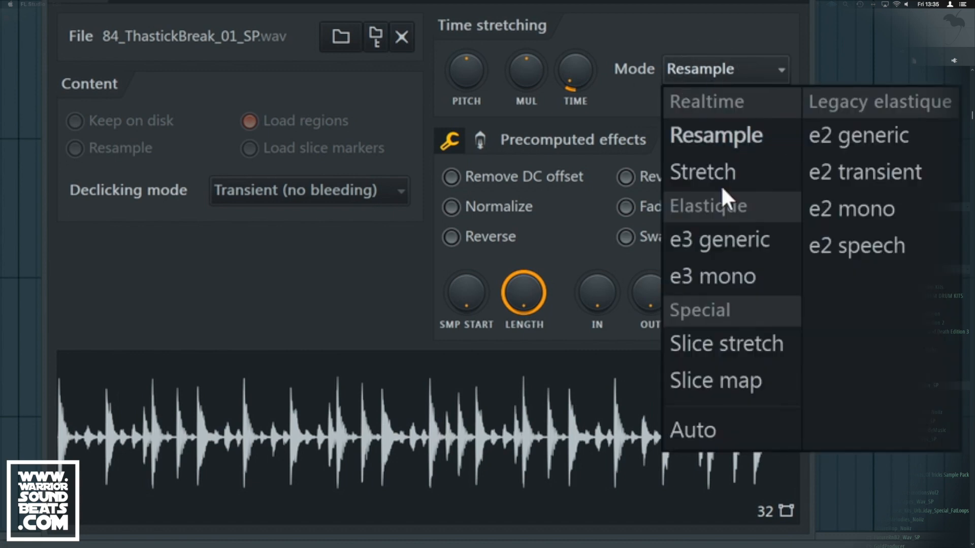
{"action": "left_click", "coordinate": [727, 341]}
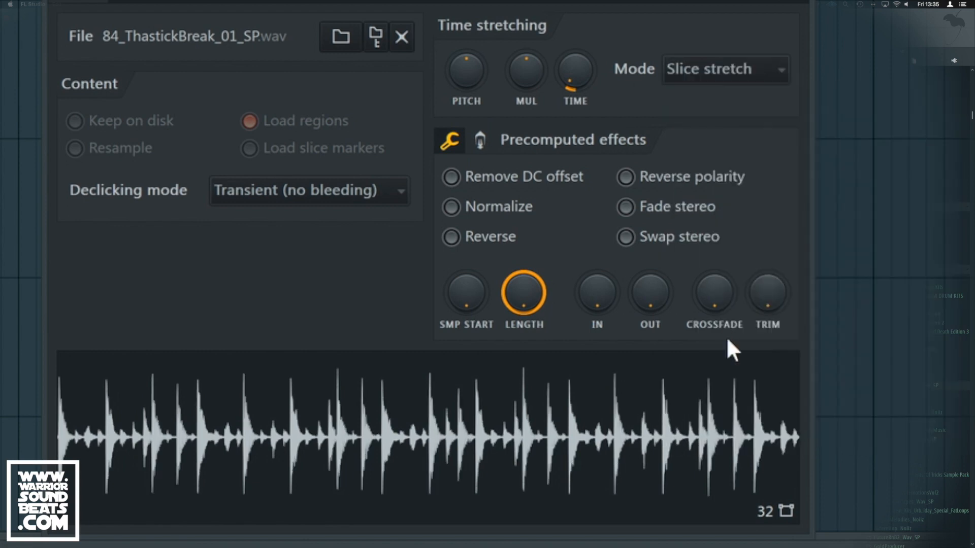
{"action": "left_click", "coordinate": [736, 69]}
{"action": "left_click", "coordinate": [724, 133]}
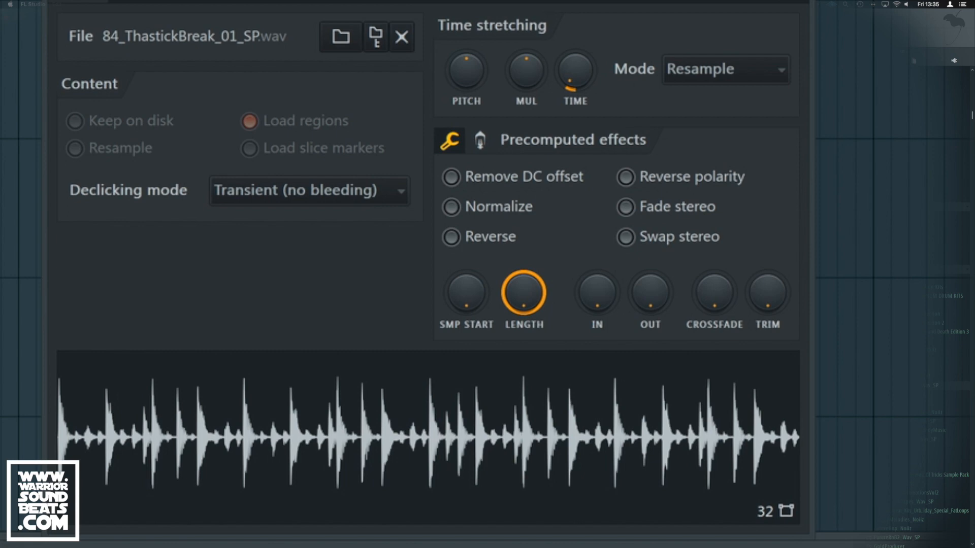
{"action": "left_click", "coordinate": [726, 69]}
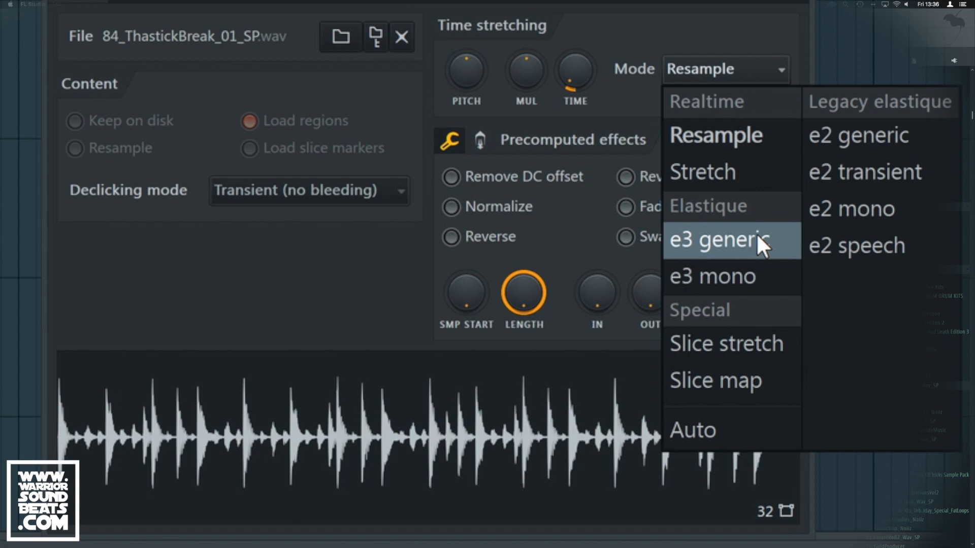
{"action": "left_click", "coordinate": [758, 275]}
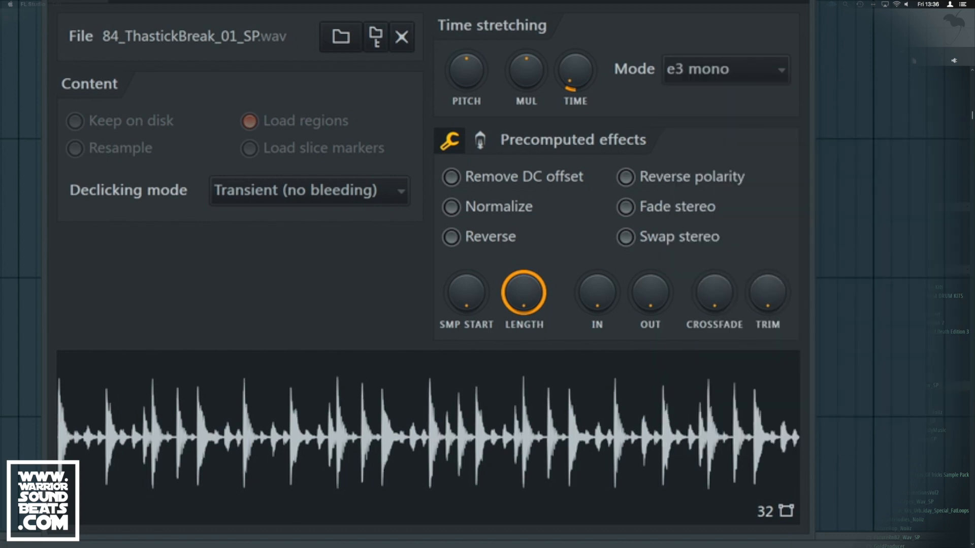
Step: Try the Slice map time-stretching mode and settle on Slice stretch for the drum loop
{"action": "left_click", "coordinate": [738, 66]}
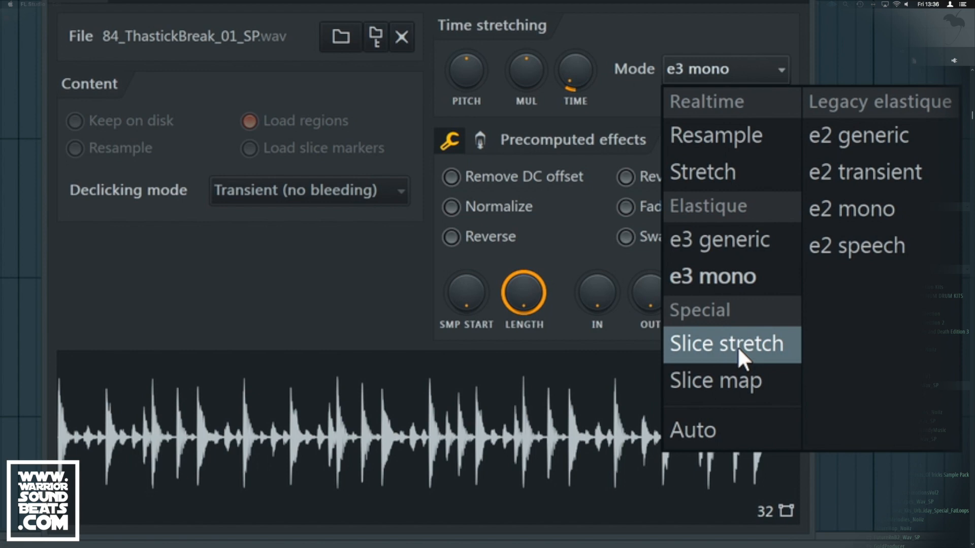
{"action": "left_click", "coordinate": [742, 391]}
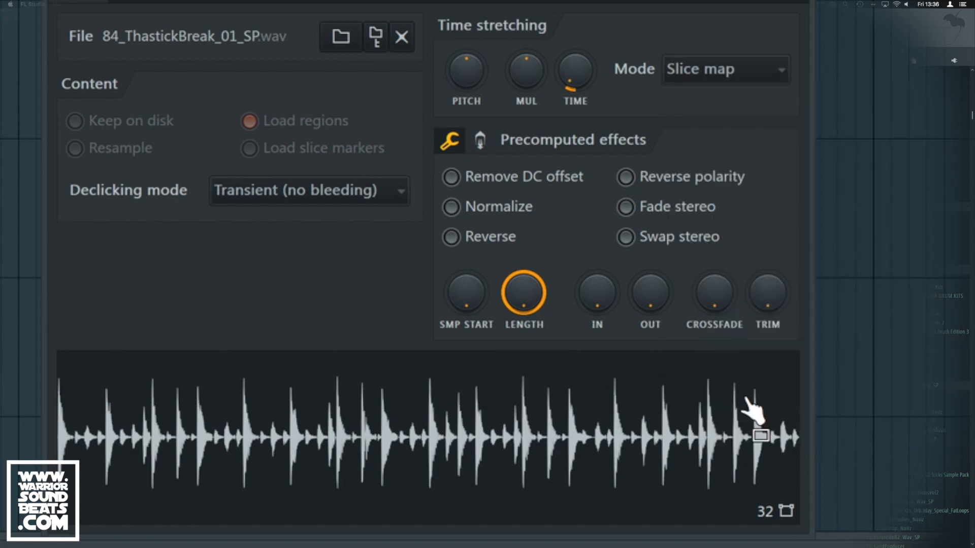
{"action": "left_click", "coordinate": [696, 64]}
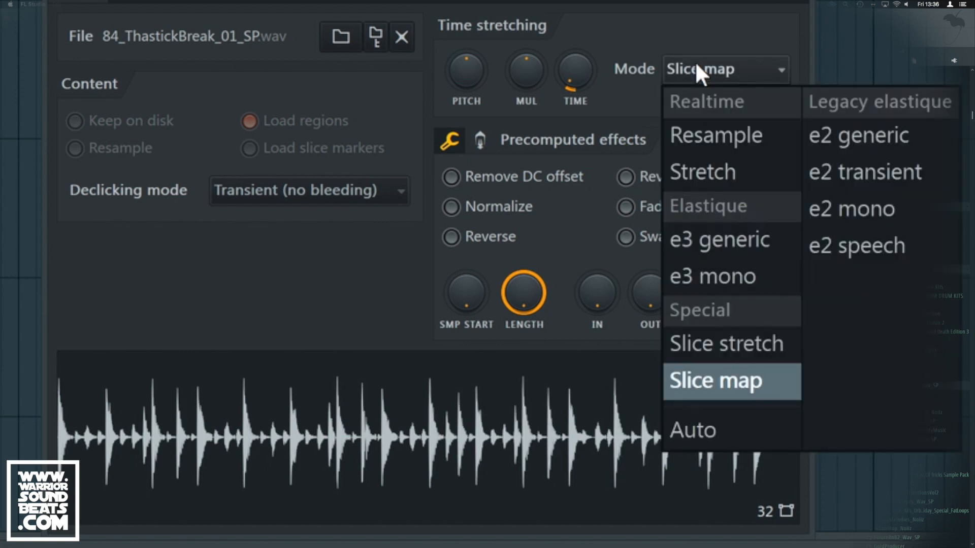
{"action": "left_click", "coordinate": [732, 351]}
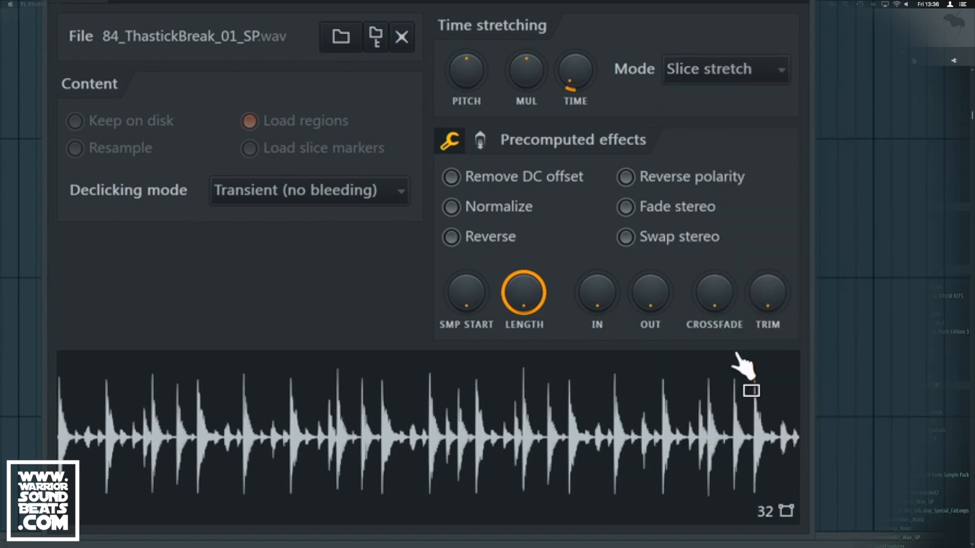